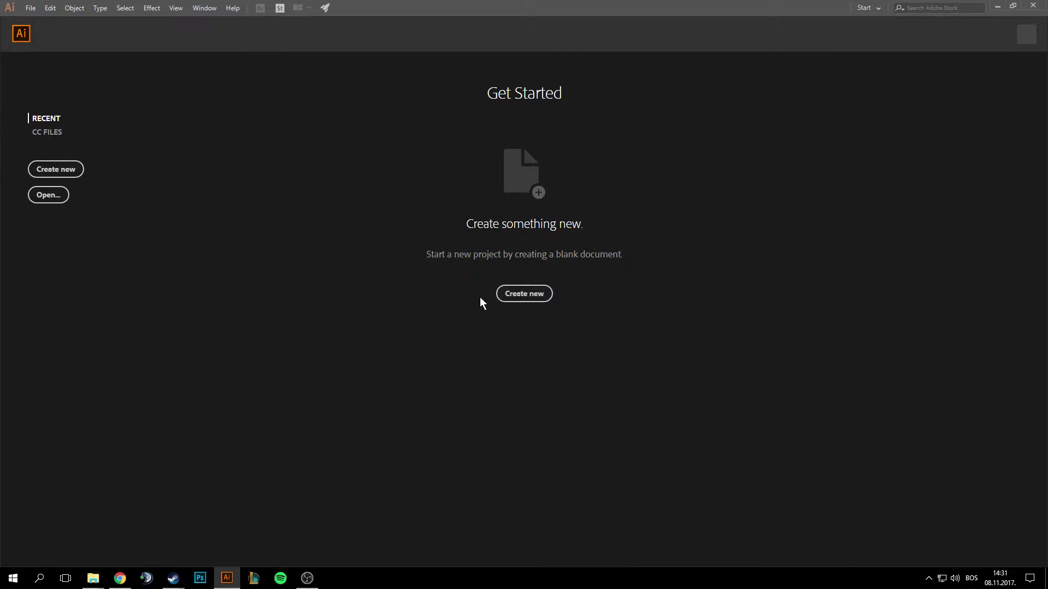
Set up a new blank document at 1920 × 1080 pixels, landscape, with one artboard
{"action": "left_click", "coordinate": [520, 298]}
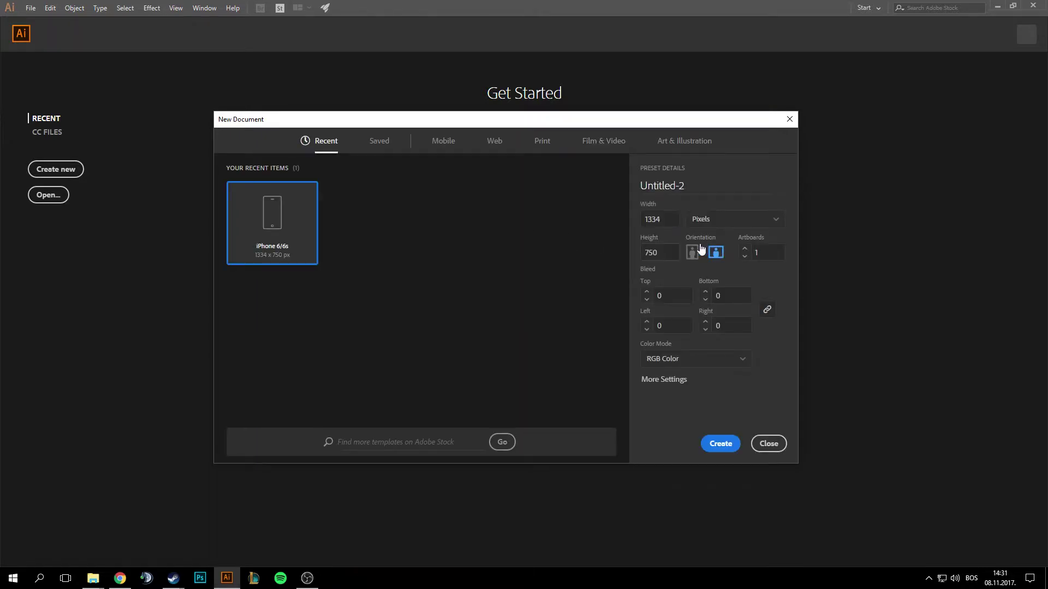
{"action": "left_click", "coordinate": [657, 218]}
{"action": "key", "text": "Tab"}
{"action": "left_click", "coordinate": [648, 223]}
{"action": "double_click", "coordinate": [648, 223]}
{"action": "type", "text": "1920"}
{"action": "key", "text": "Tab"}
{"action": "type", "text": "1080"}
{"action": "left_click", "coordinate": [767, 258]}
{"action": "left_click", "coordinate": [743, 224]}
{"action": "left_click", "coordinate": [749, 218]}
{"action": "left_click", "coordinate": [735, 224]}
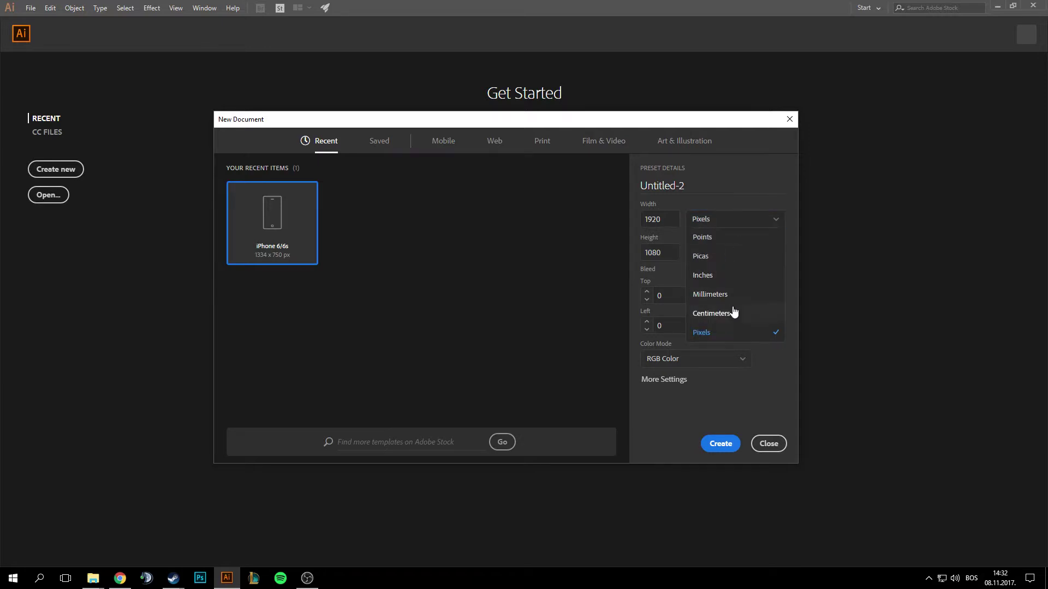
{"action": "left_click", "coordinate": [734, 217]}
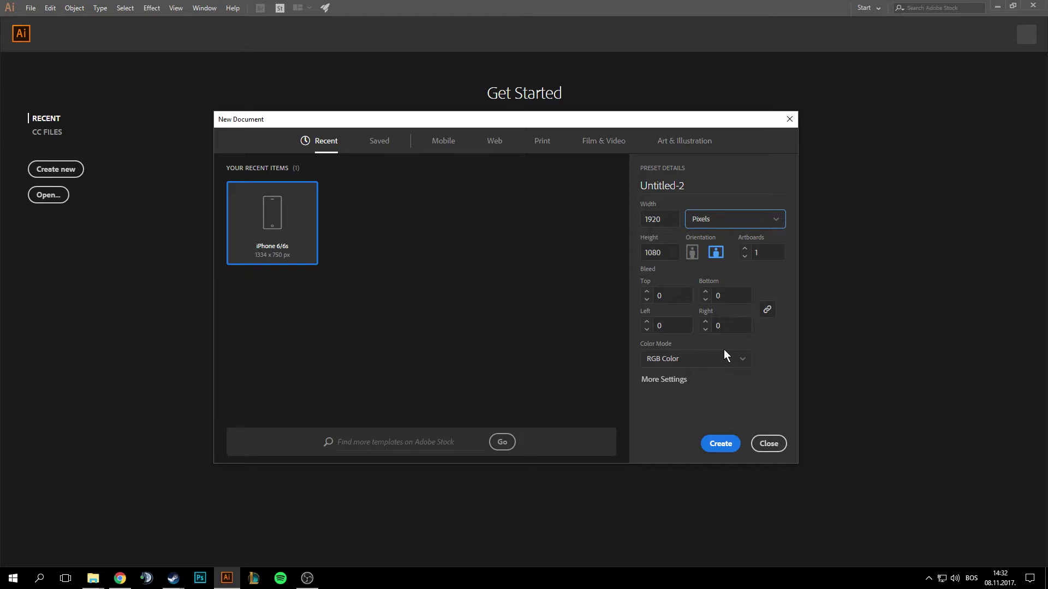
{"action": "left_click", "coordinate": [710, 359]}
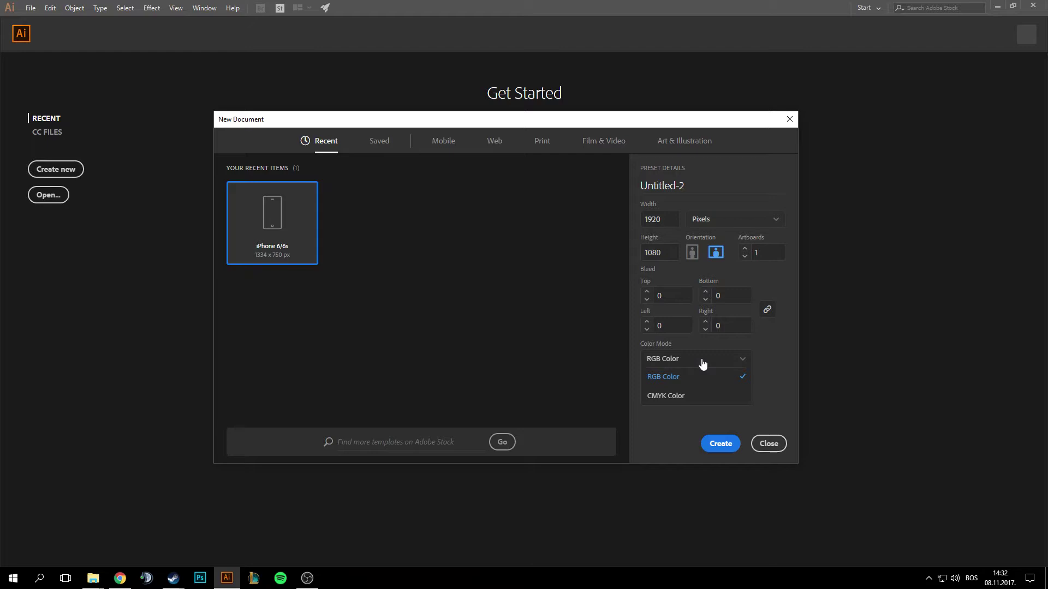
{"action": "left_click", "coordinate": [701, 364]}
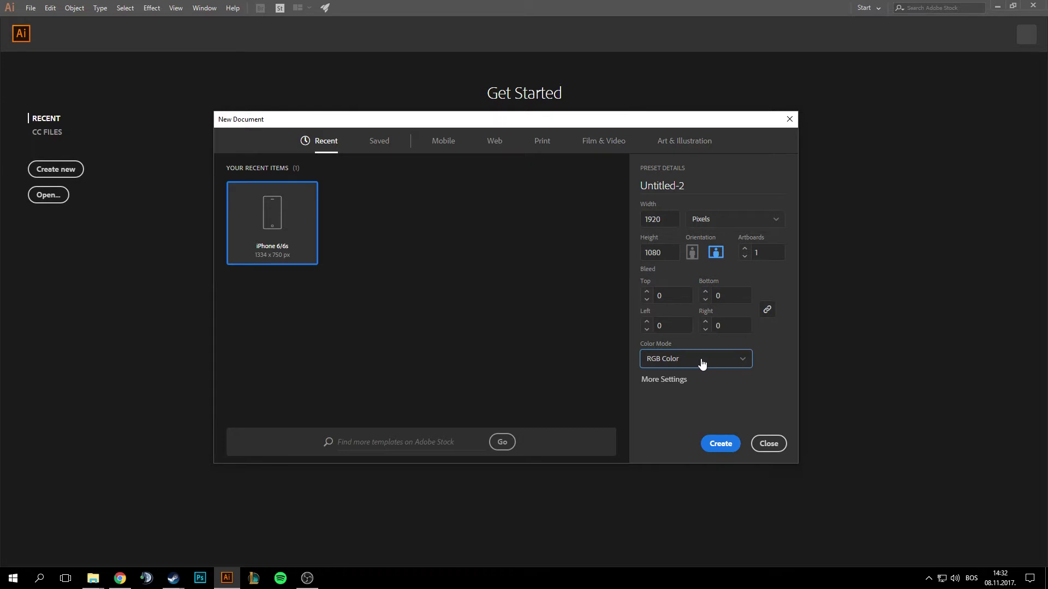
Create the 1920 × 1080 RGB document, then confirm GPU Performance stays checked in Preferences
{"action": "left_click", "coordinate": [721, 447]}
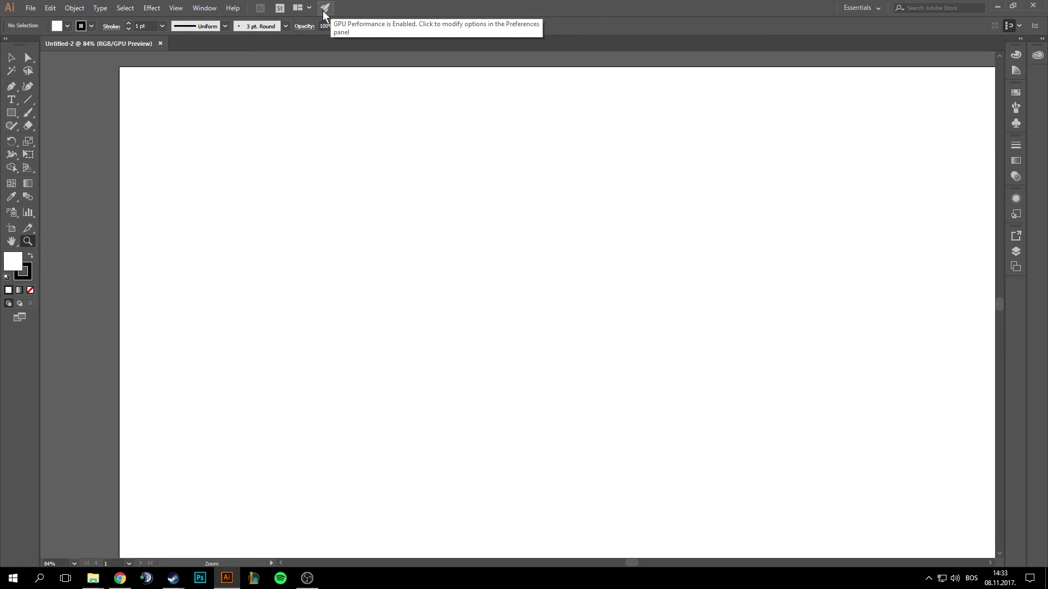
{"action": "left_click", "coordinate": [323, 9]}
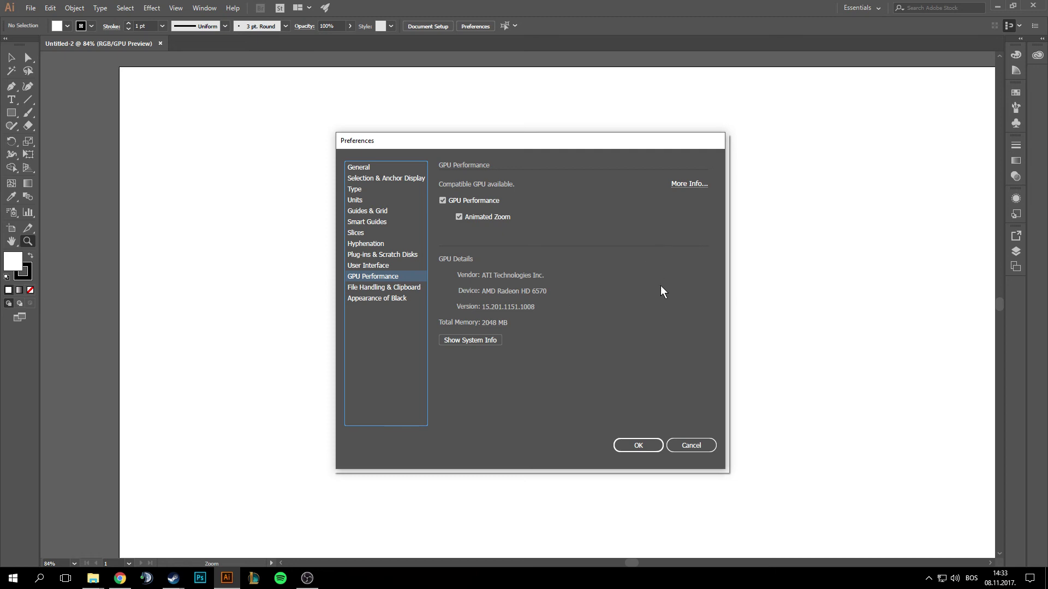
{"action": "left_click", "coordinate": [635, 450]}
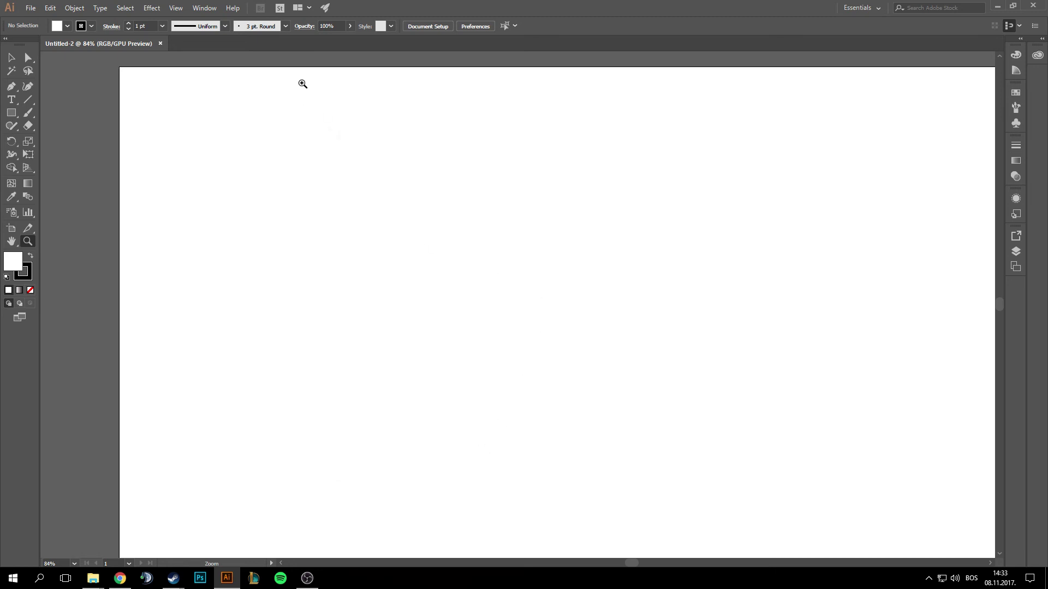
Zoom out slightly and pan to centre the empty 1920 × 1080 artboard with a margin
{"action": "left_click_drag", "start_coordinate": [700, 249], "coordinate": [685, 250]}
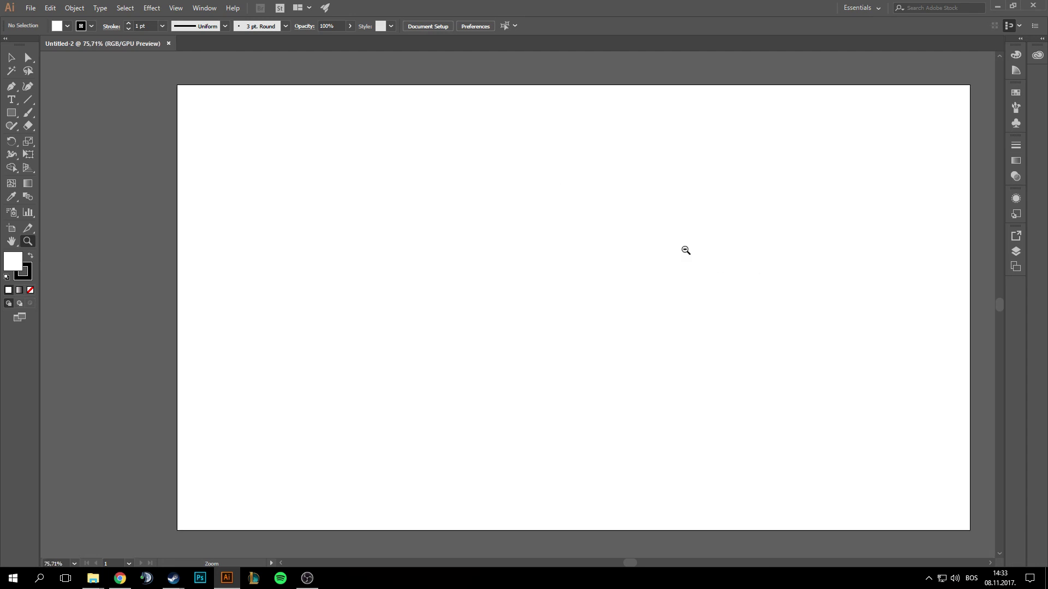
{"action": "left_click_drag", "start_coordinate": [765, 243], "coordinate": [713, 242]}
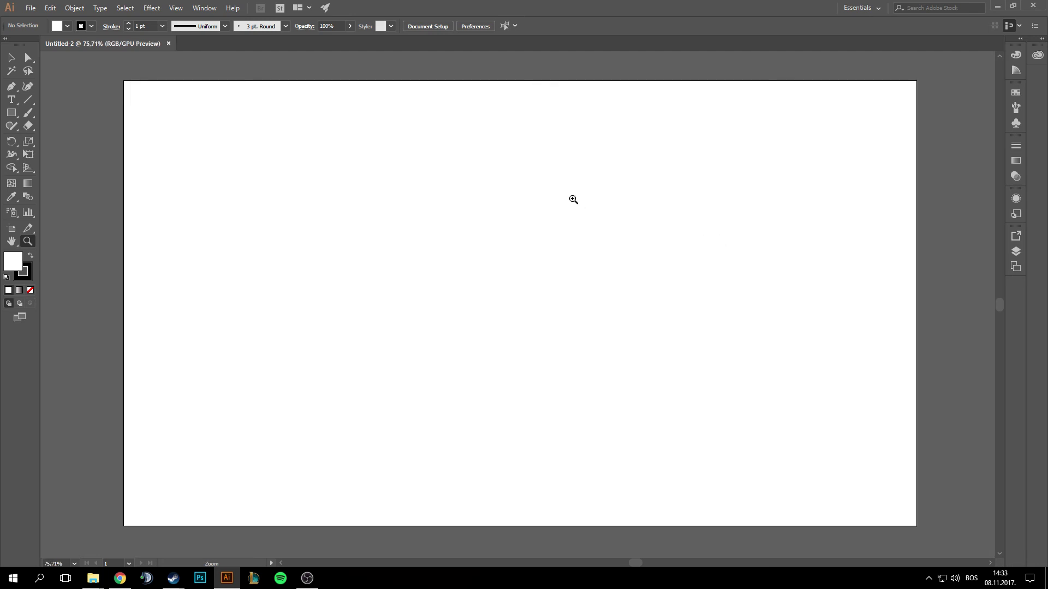